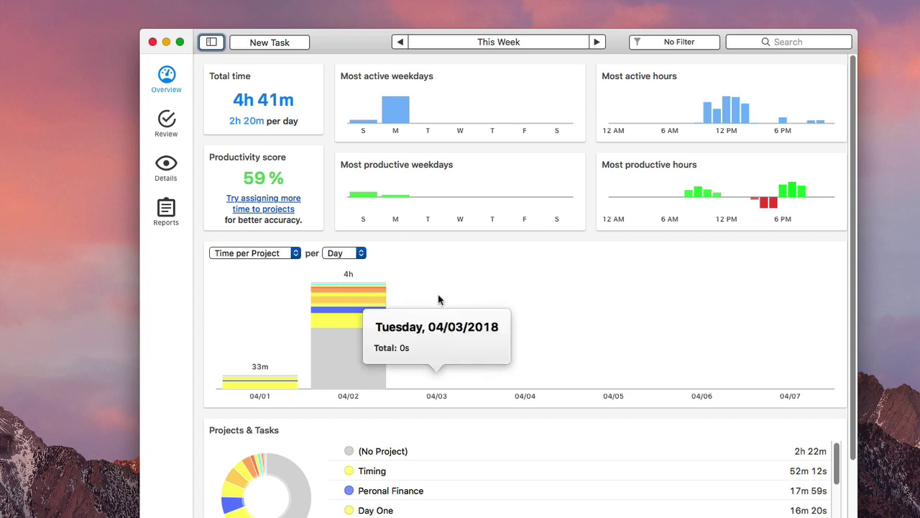
# Switch to Review and browse the project list showing 4h 43m of tracked usage.
pyautogui.moveTo(370, 41); pyautogui.dragTo(350, 47)
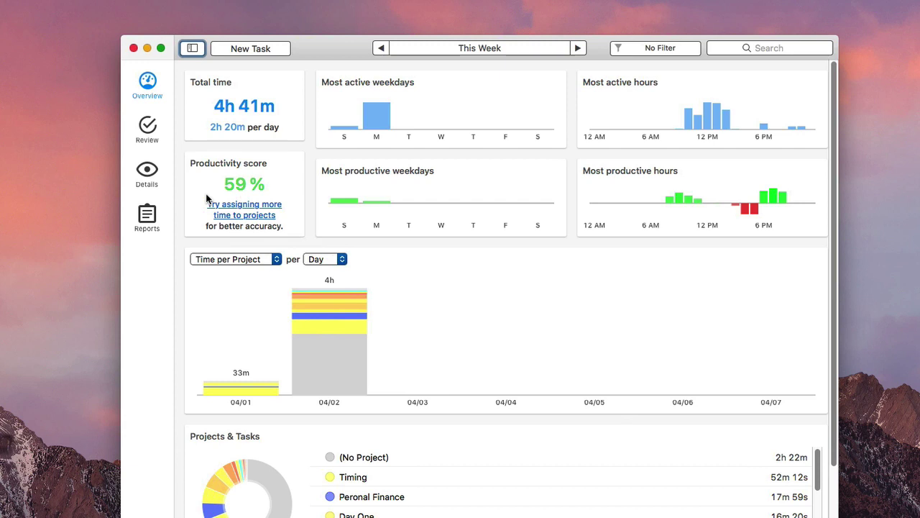
pyautogui.click(147, 128)
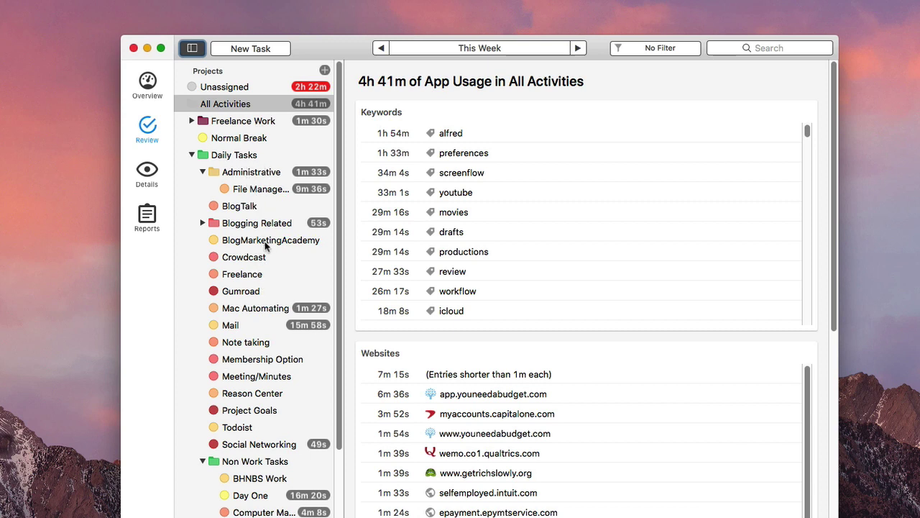
pyautogui.scroll(-2, 278, 223)
pyautogui.scroll(1, 278, 230)
pyautogui.scroll(-5, 277, 249)
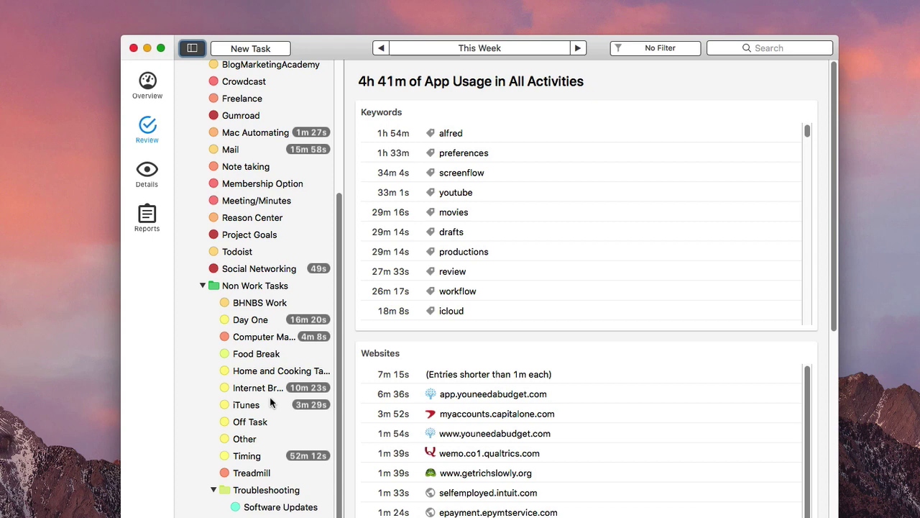
pyautogui.scroll(5, 288, 247)
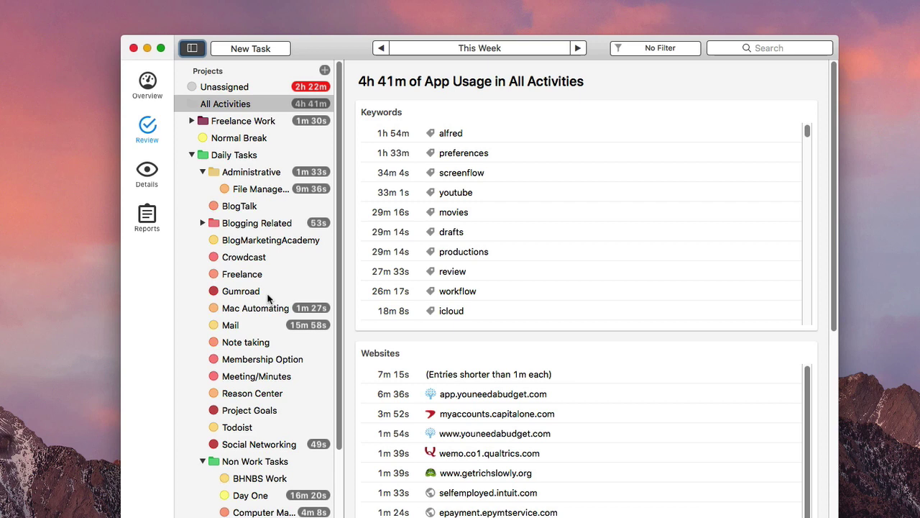
pyautogui.scroll(-1, 267, 297)
pyautogui.scroll(1, 273, 309)
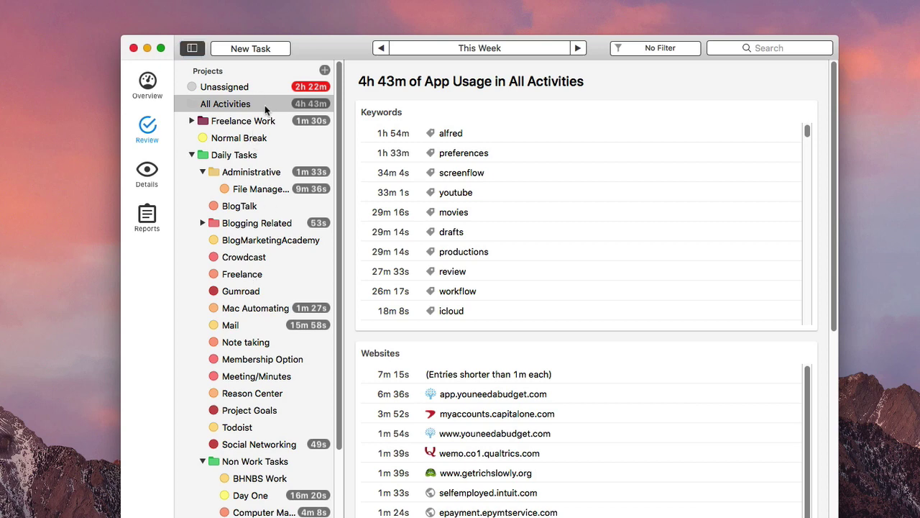
# Create a project named 'YouTube Videos' with a dark red colour and a fully productive rating.
pyautogui.click(324, 71)
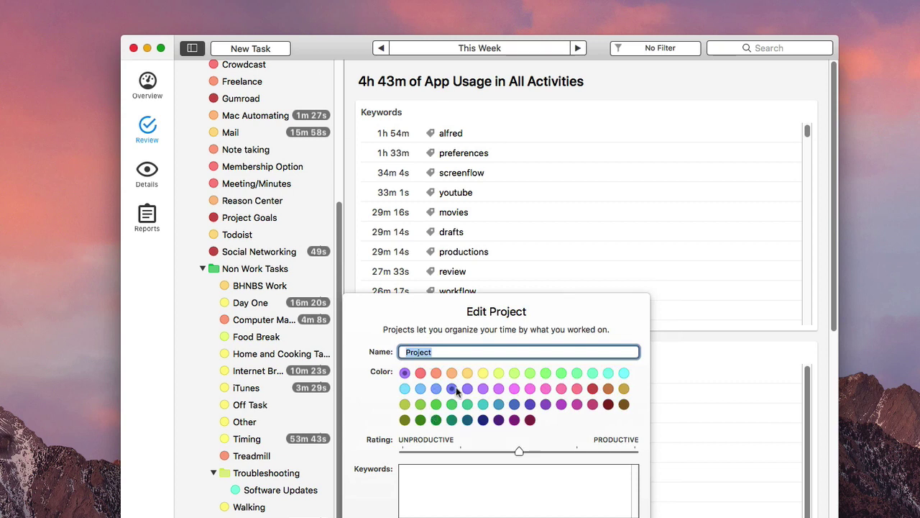
pyautogui.write('YouTube Vid')
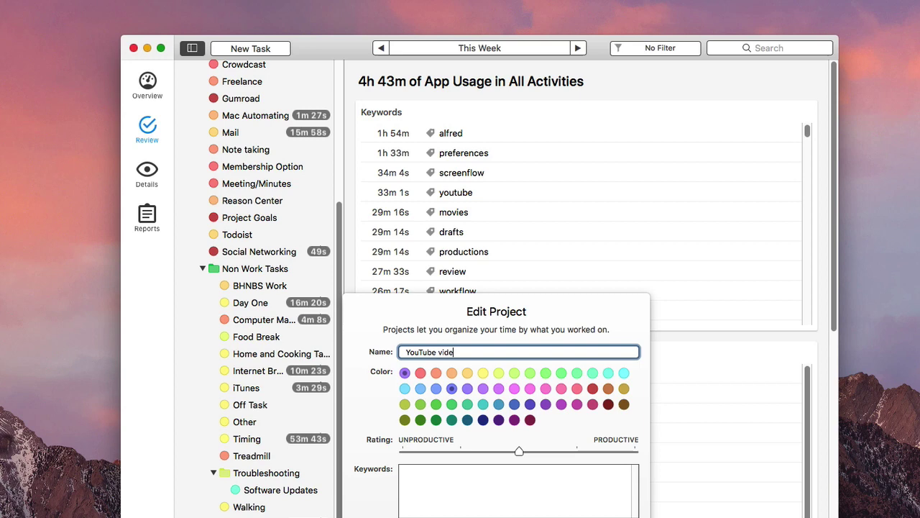
pyautogui.press('BackSpace')
pyautogui.press('BackSpace')
pyautogui.press('BackSpace')
pyautogui.press('BackSpace')
pyautogui.write('Videos')
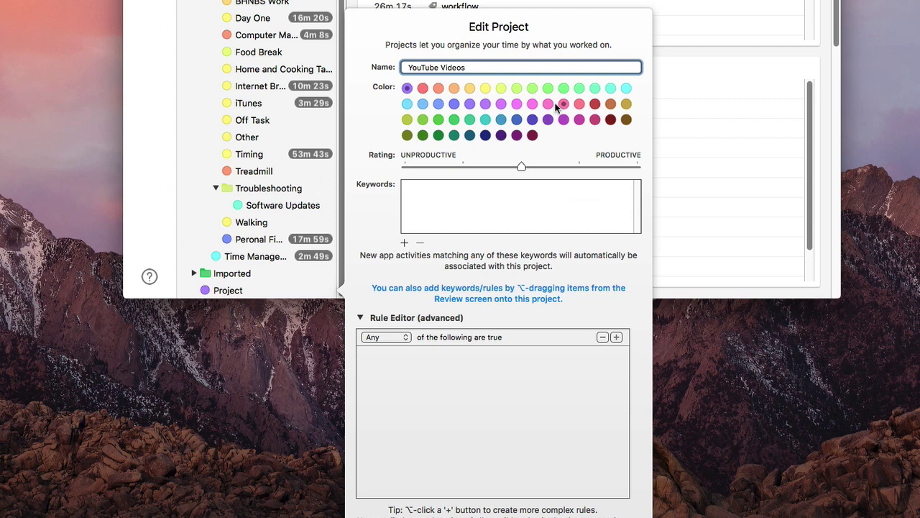
pyautogui.click(595, 105)
pyautogui.click(595, 104)
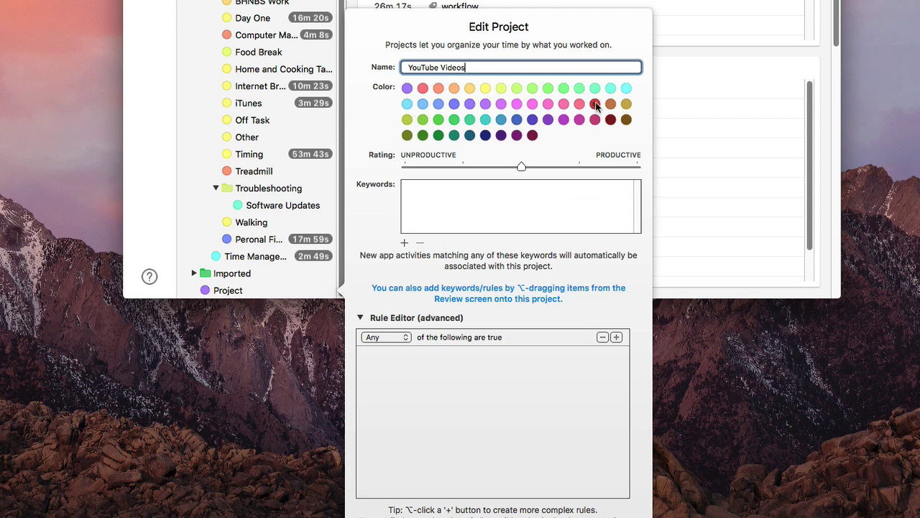
pyautogui.click(636, 167)
# Add a Keywords rule in the Rule Editor, then remove it so no rules remain.
pyautogui.click(617, 337)
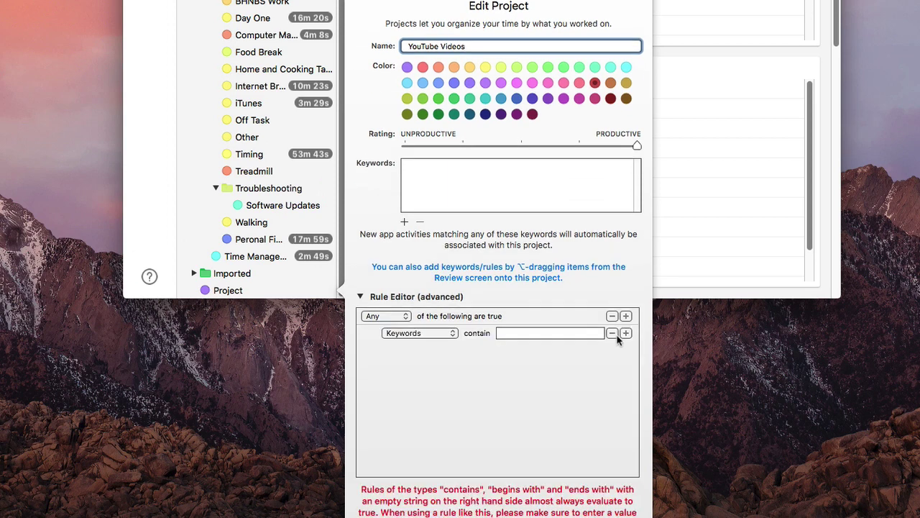
pyautogui.click(411, 333)
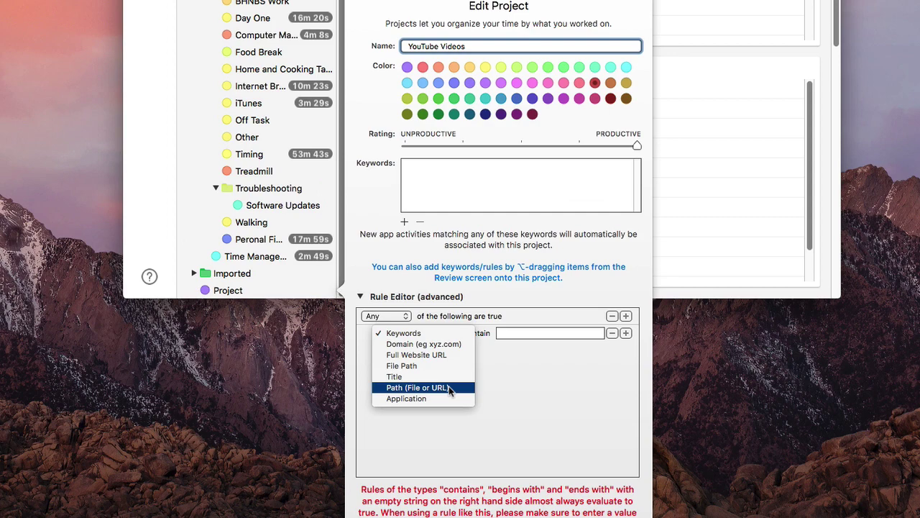
pyautogui.click(611, 334)
pyautogui.click(611, 333)
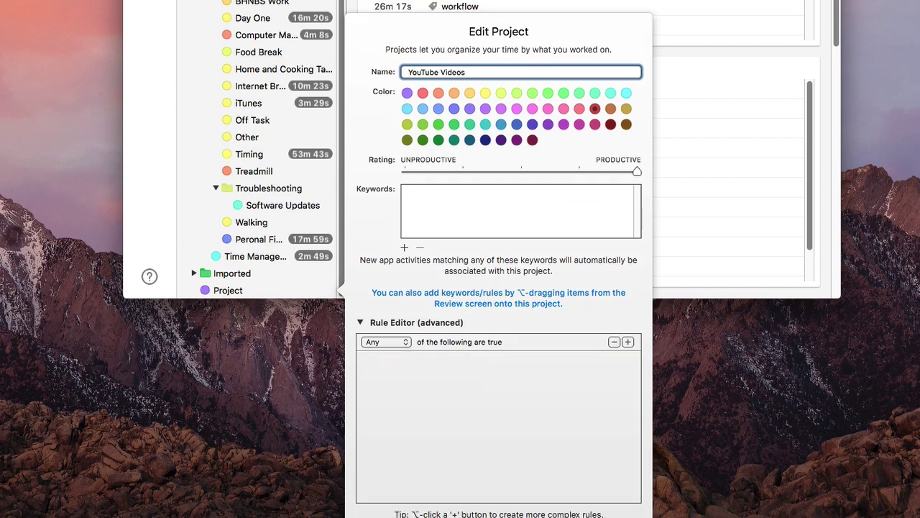
# Save the YouTube Videos project and move it into Daily Tasks below Social Networking.
pyautogui.press('Return')
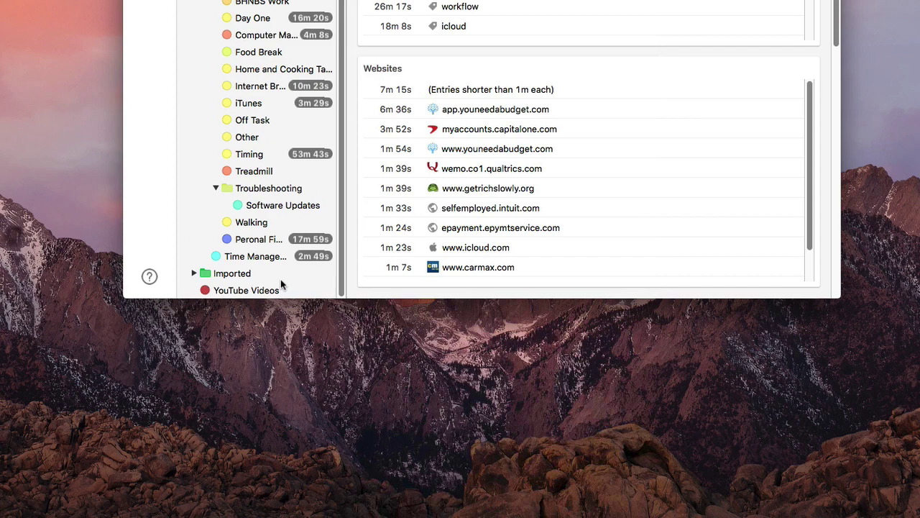
pyautogui.click(290, 290)
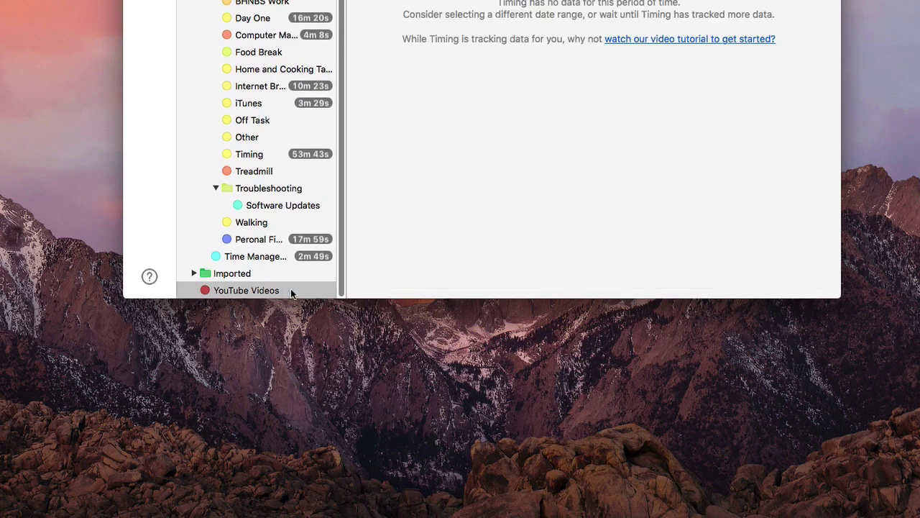
pyautogui.moveTo(290, 289); pyautogui.dragTo(308, 241)
pyautogui.scroll(3, 317, 228)
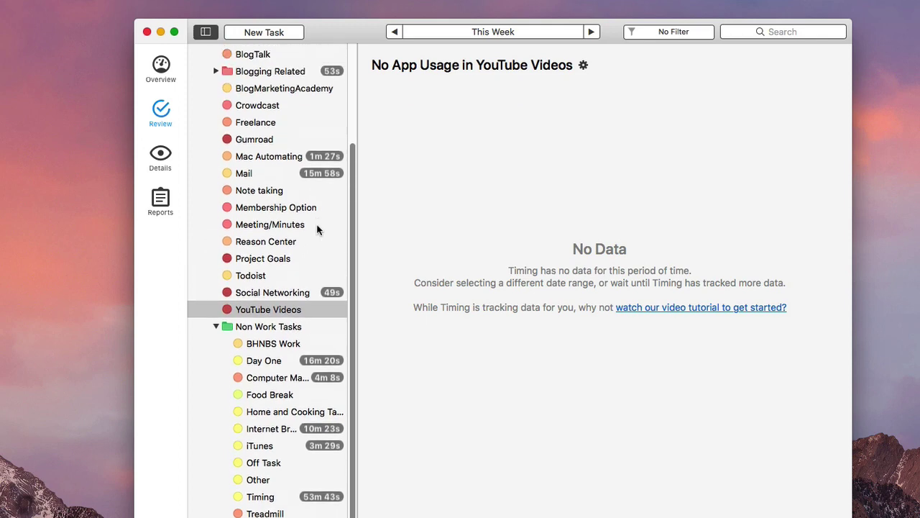
pyautogui.scroll(-2, 318, 228)
pyautogui.scroll(6, 317, 229)
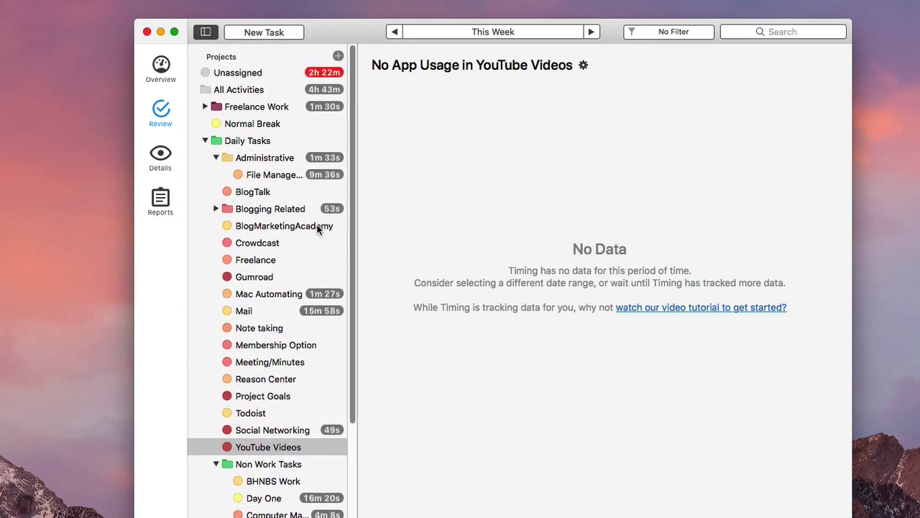
pyautogui.scroll(-5, 318, 229)
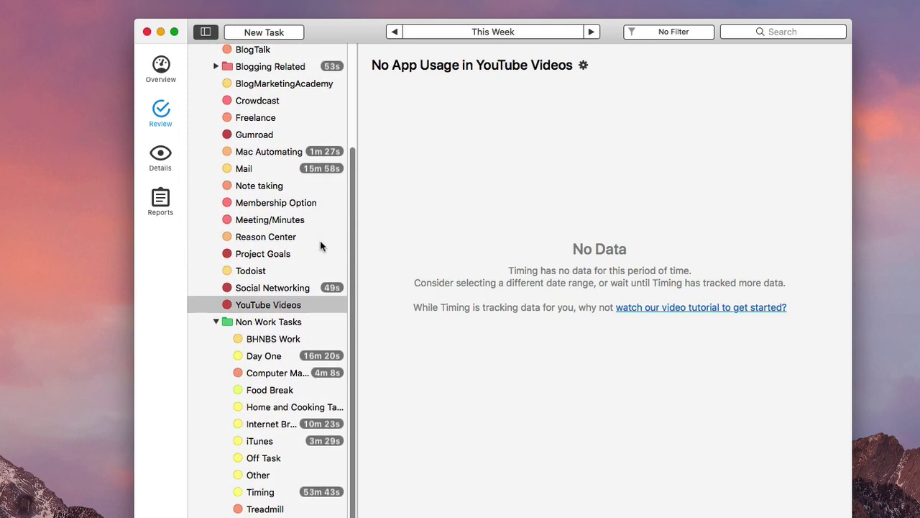
pyautogui.scroll(4, 321, 246)
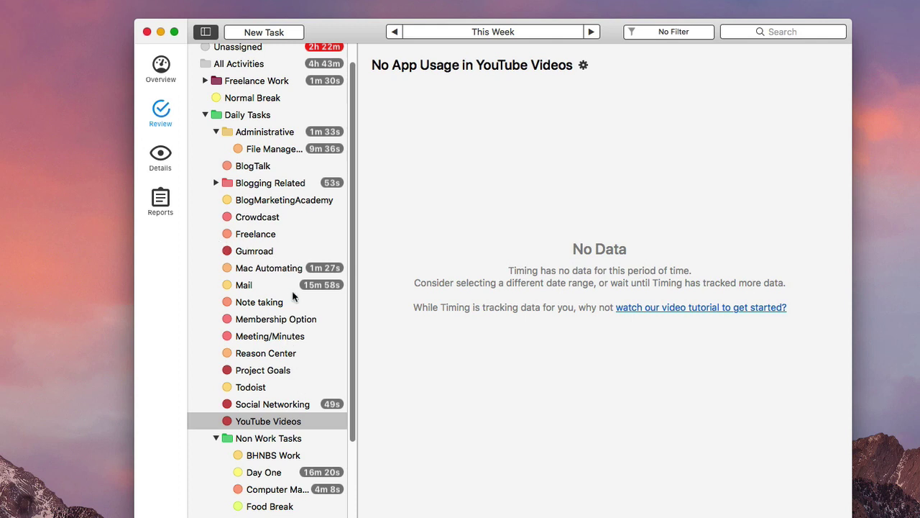
pyautogui.scroll(-2, 295, 313)
pyautogui.scroll(3, 293, 311)
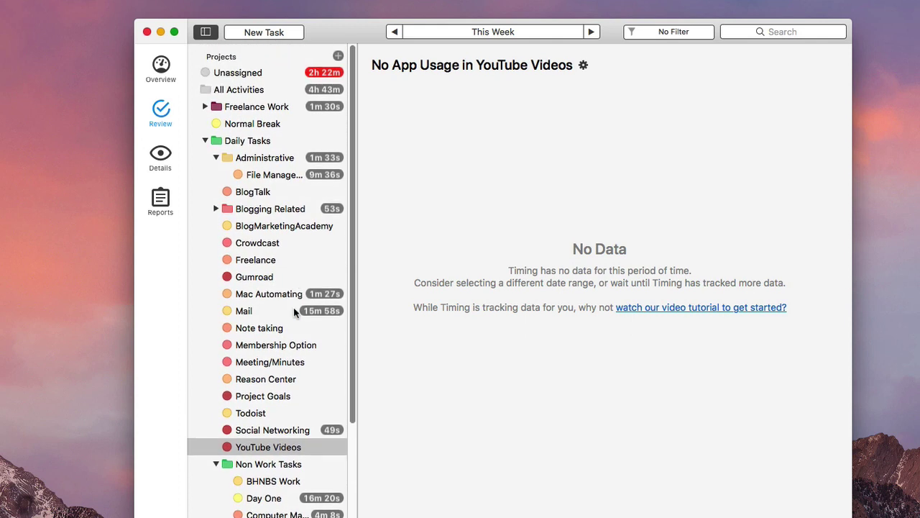
pyautogui.scroll(-2, 295, 309)
pyautogui.scroll(2, 298, 238)
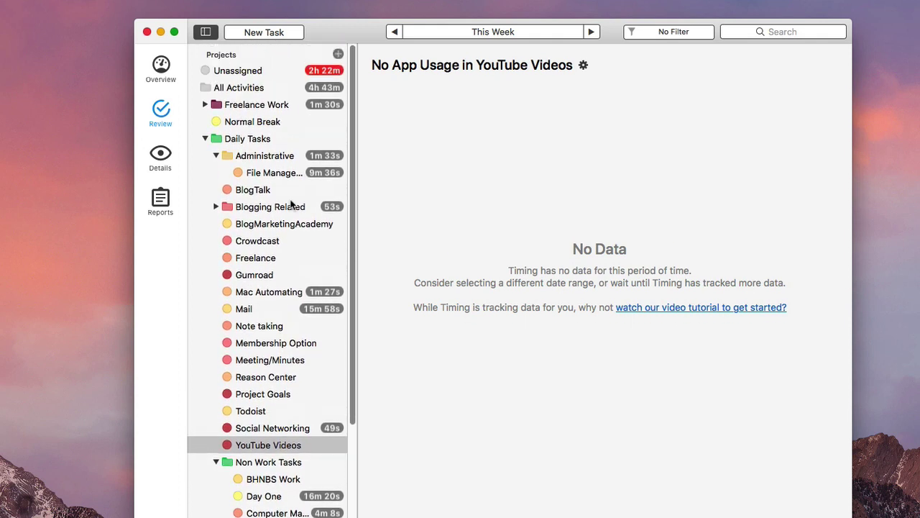
# Show the 2h 22m of unassigned usage and confirm YouTube Videos has none yet.
pyautogui.click(284, 77)
pyautogui.scroll(-1, 302, 249)
pyautogui.scroll(1, 287, 171)
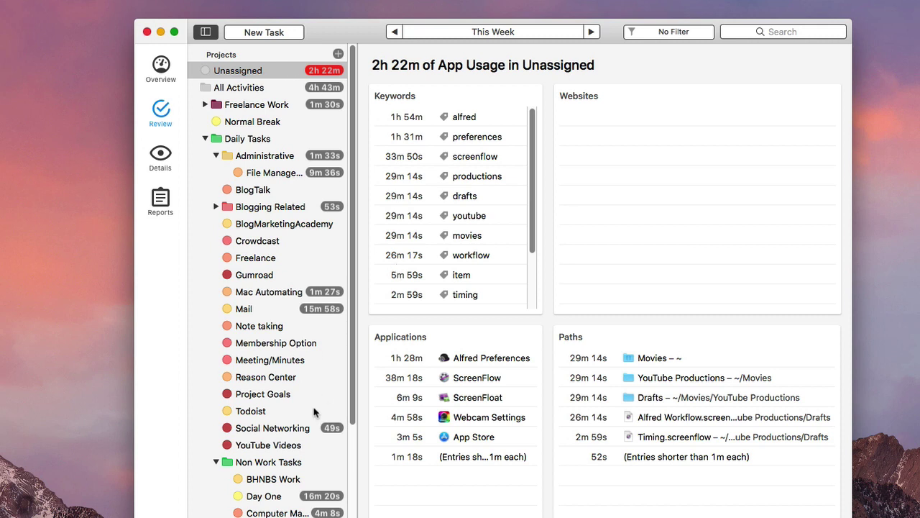
pyautogui.scroll(-5, 280, 320)
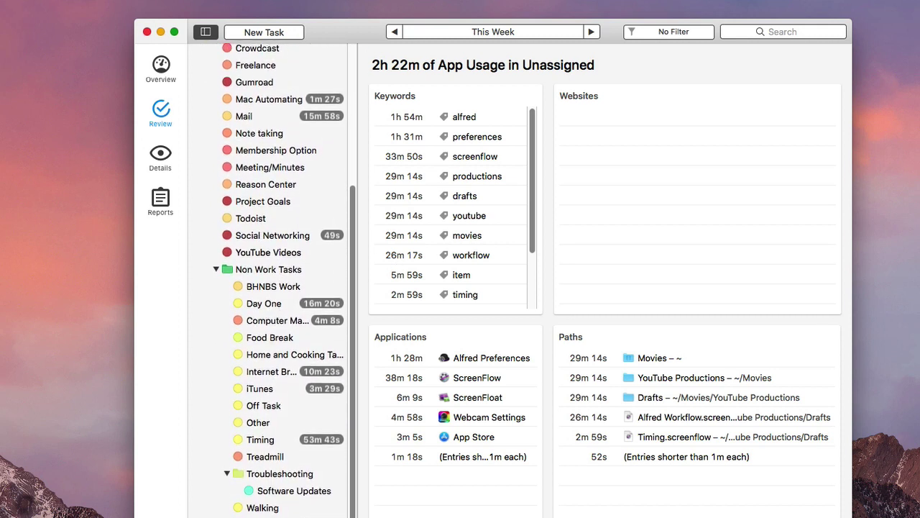
pyautogui.scroll(3, 266, 378)
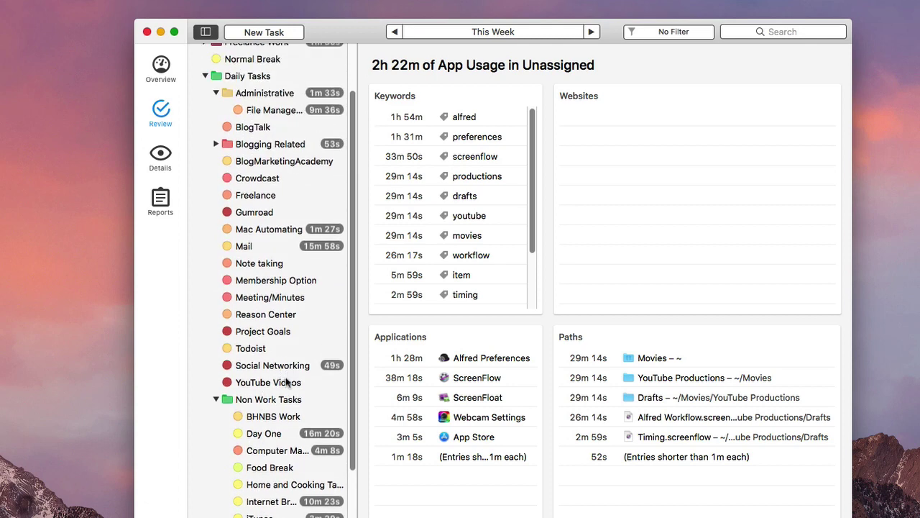
pyautogui.click(287, 383)
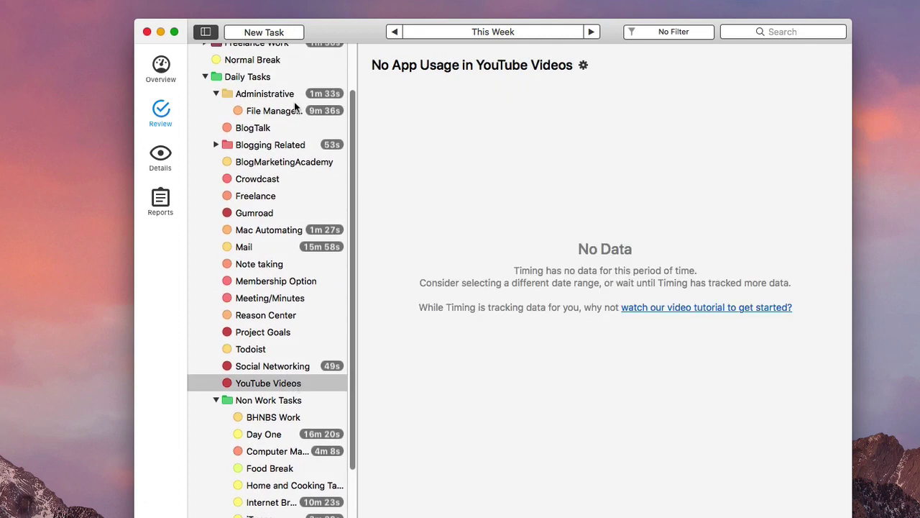
pyautogui.scroll(2, 295, 106)
pyautogui.click(279, 70)
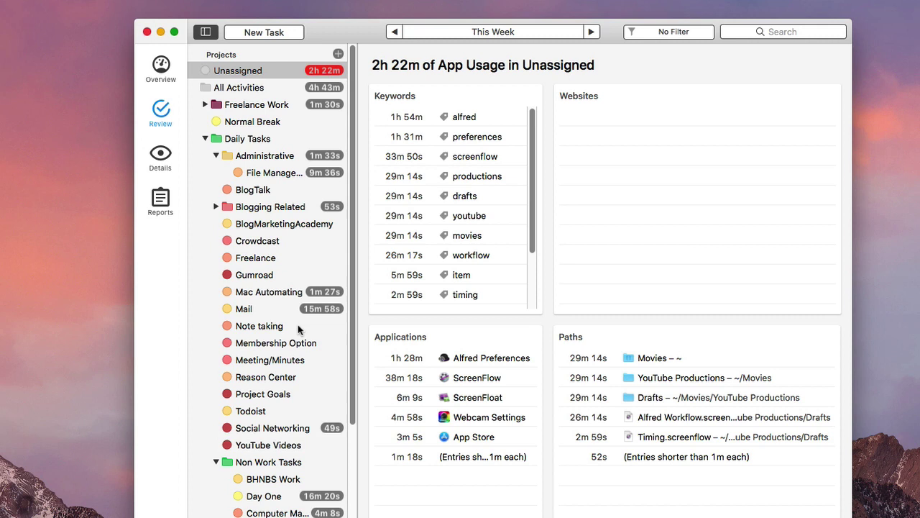
pyautogui.scroll(-1, 298, 324)
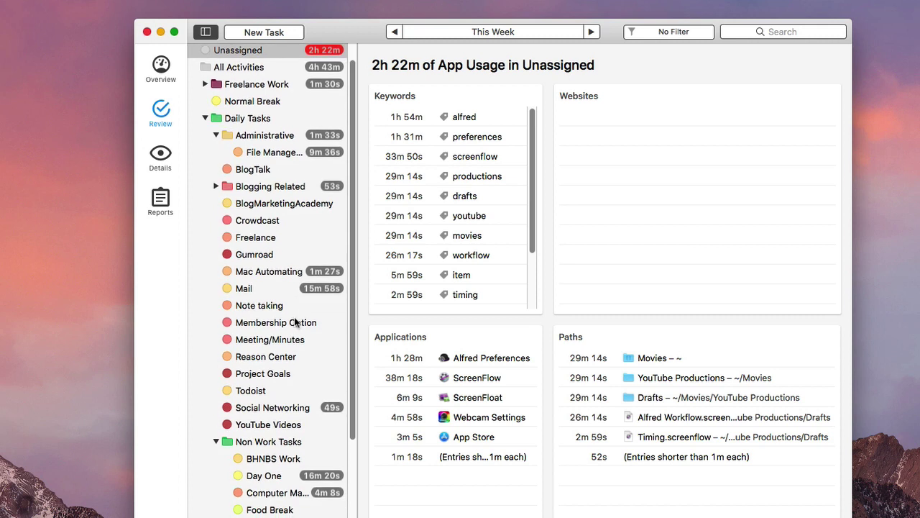
# Assign ScreenFlow, Alfred Preferences, ScreenFloat and Webcam Settings usage to YouTube Videos.
pyautogui.click(512, 380)
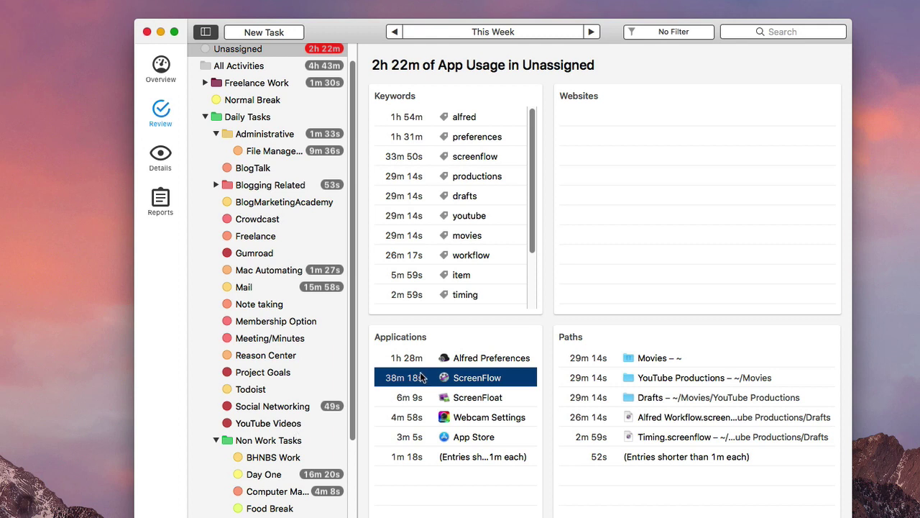
pyautogui.moveTo(422, 377); pyautogui.dragTo(273, 425)
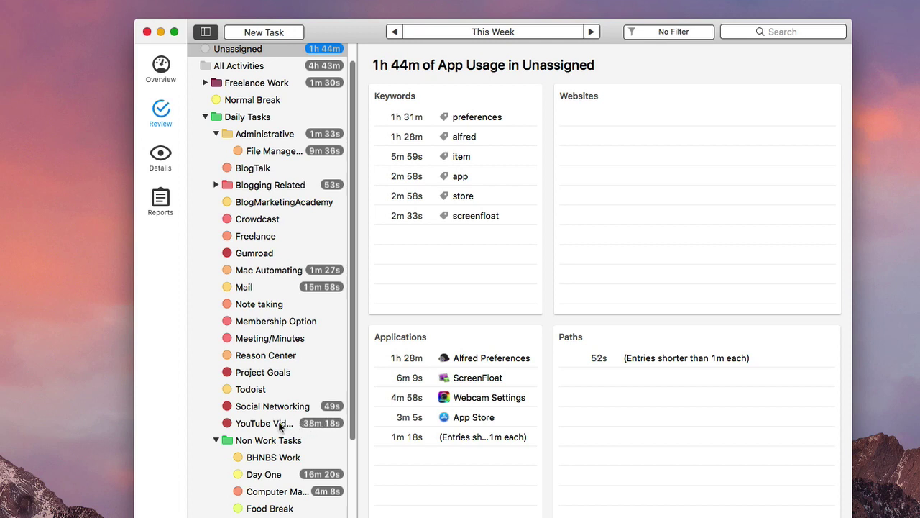
pyautogui.click(474, 361)
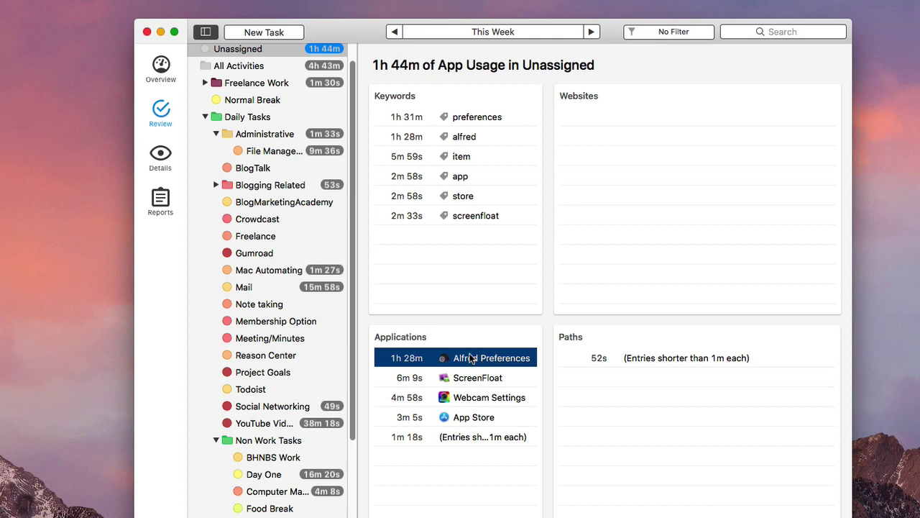
pyautogui.moveTo(470, 358); pyautogui.dragTo(270, 421)
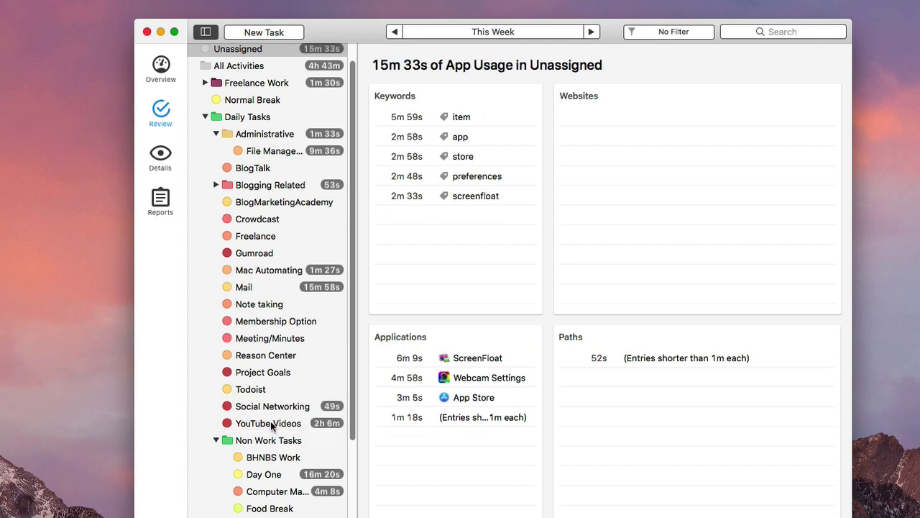
pyautogui.click(502, 359)
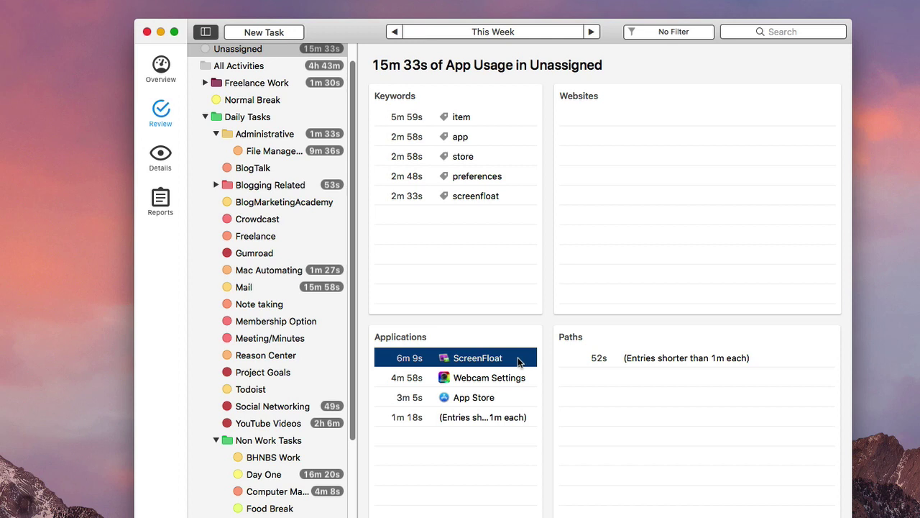
pyautogui.moveTo(520, 361); pyautogui.dragTo(288, 427)
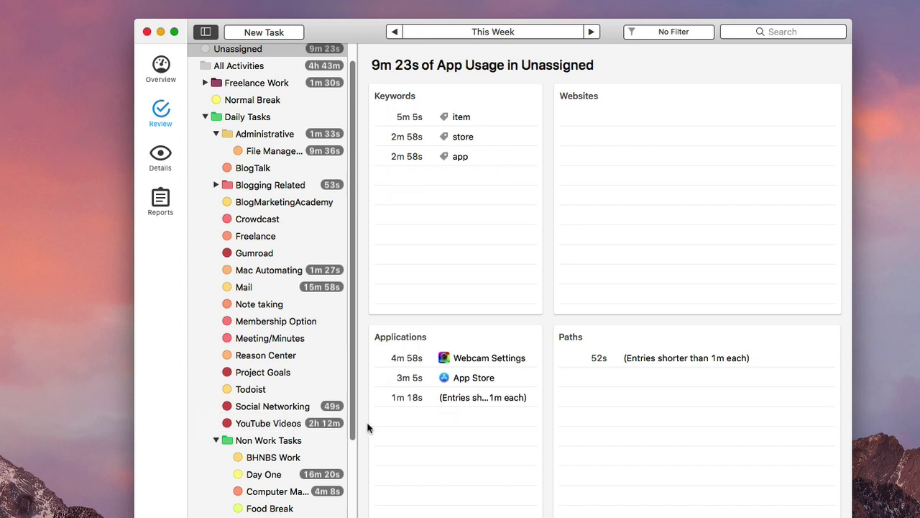
pyautogui.click(522, 362)
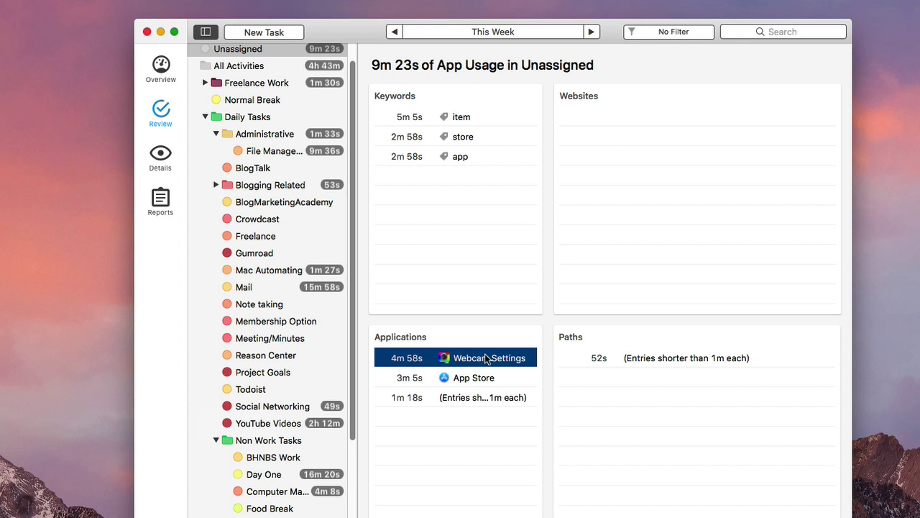
pyautogui.moveTo(487, 358); pyautogui.dragTo(279, 425)
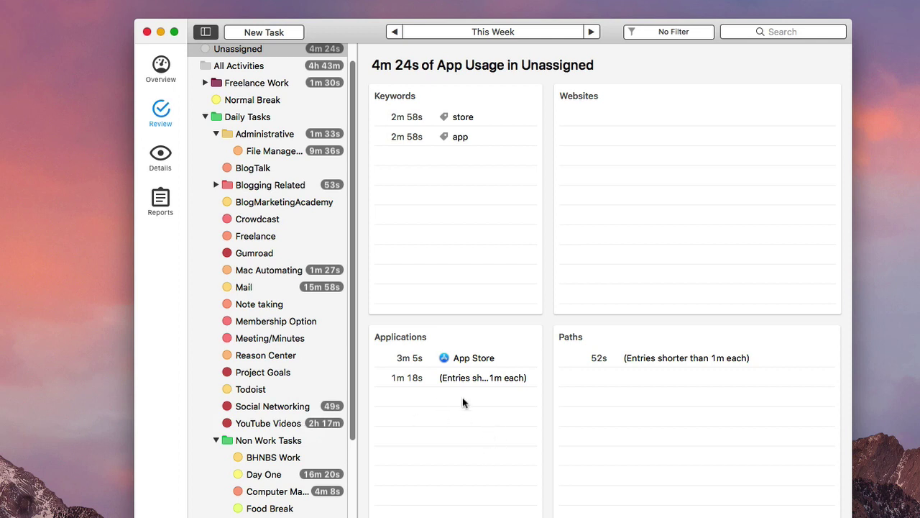
# Assign the App Store usage to Computer Maintenance, leaving 1m 18s unassigned.
pyautogui.click(515, 360)
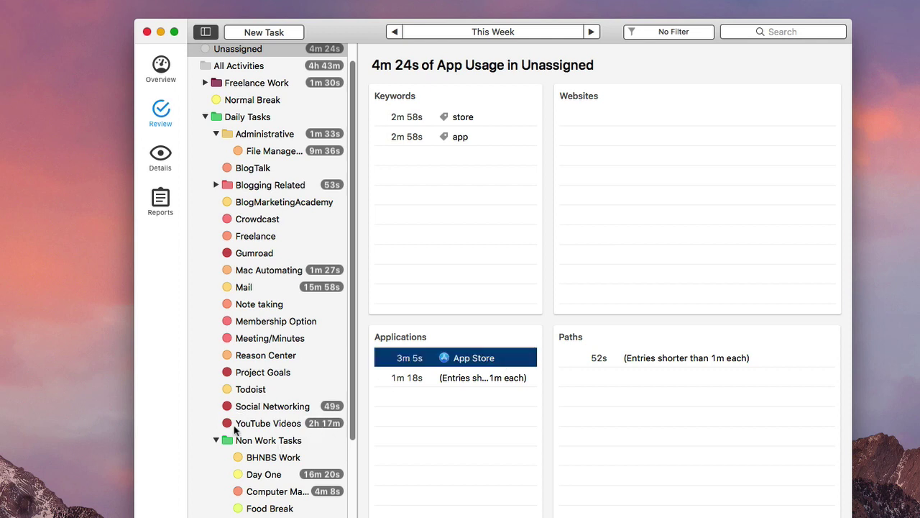
pyautogui.scroll(1, 271, 384)
pyautogui.scroll(-5, 272, 390)
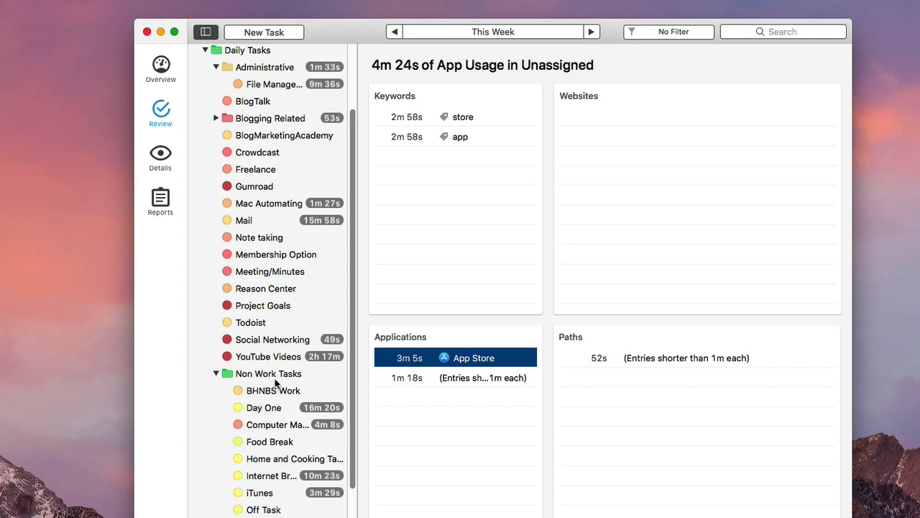
pyautogui.scroll(5, 276, 382)
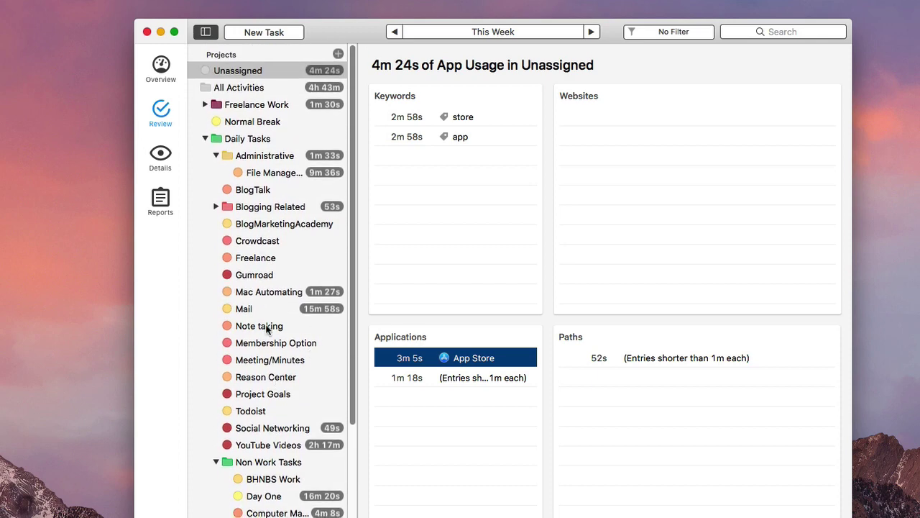
pyautogui.scroll(-3, 251, 292)
pyautogui.scroll(-3, 247, 288)
pyautogui.scroll(6, 252, 287)
pyautogui.scroll(-8, 292, 363)
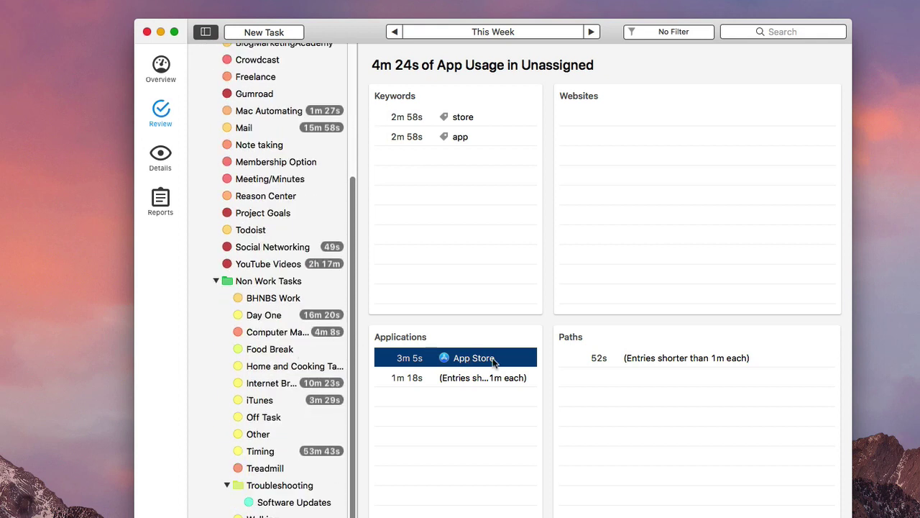
pyautogui.moveTo(512, 359); pyautogui.dragTo(320, 334)
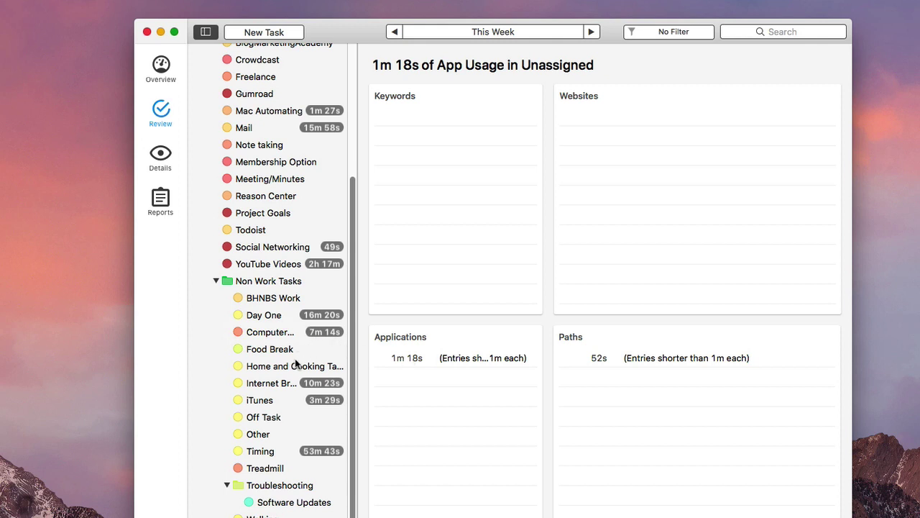
pyautogui.scroll(5, 294, 363)
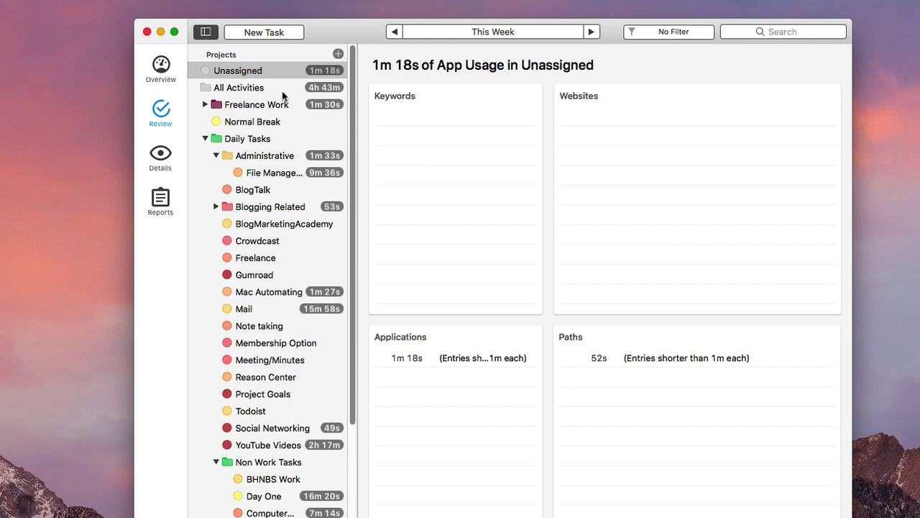
# Show YouTube Videos' 2h 17m of usage across four apps and open its project settings.
pyautogui.scroll(-2, 272, 308)
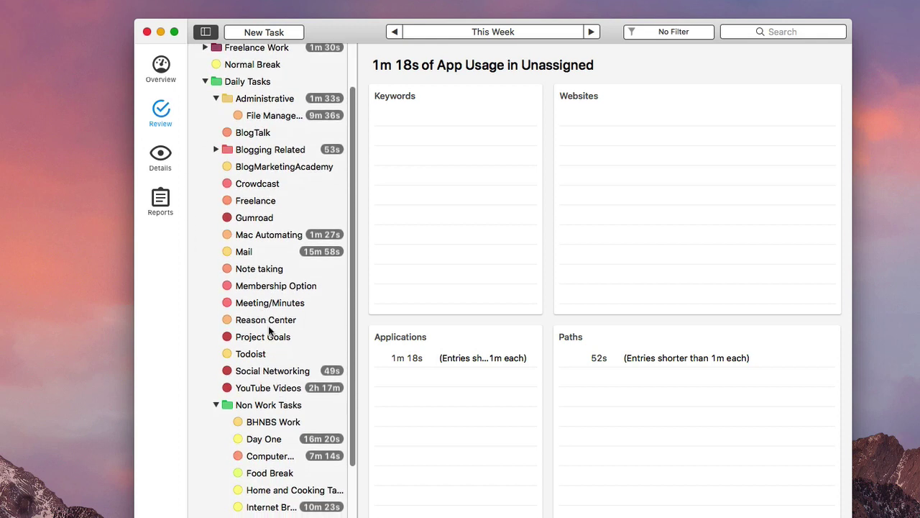
pyautogui.click(278, 392)
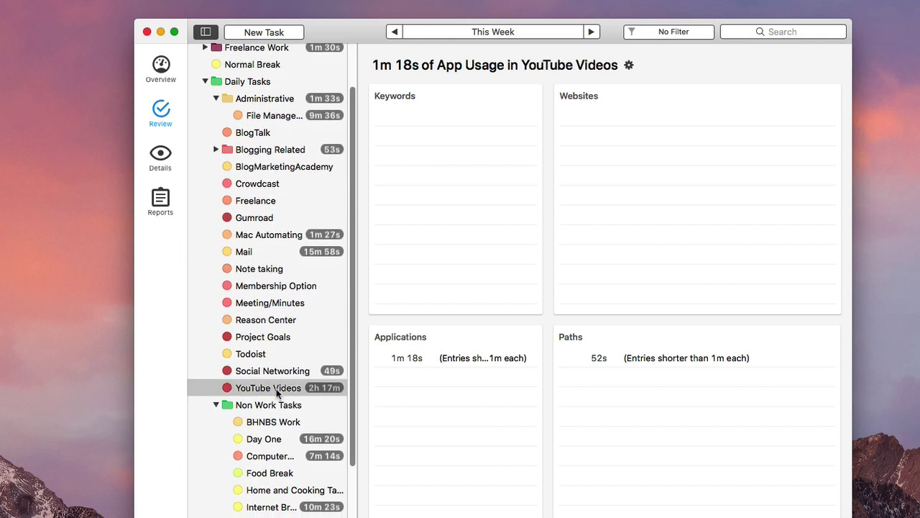
pyautogui.doubleClick(200, 389)
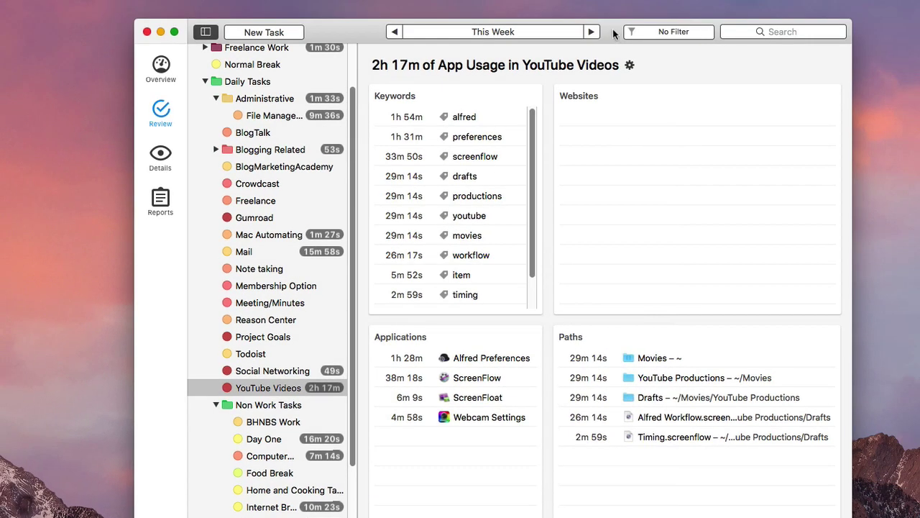
pyautogui.moveTo(613, 29); pyautogui.dragTo(611, 66)
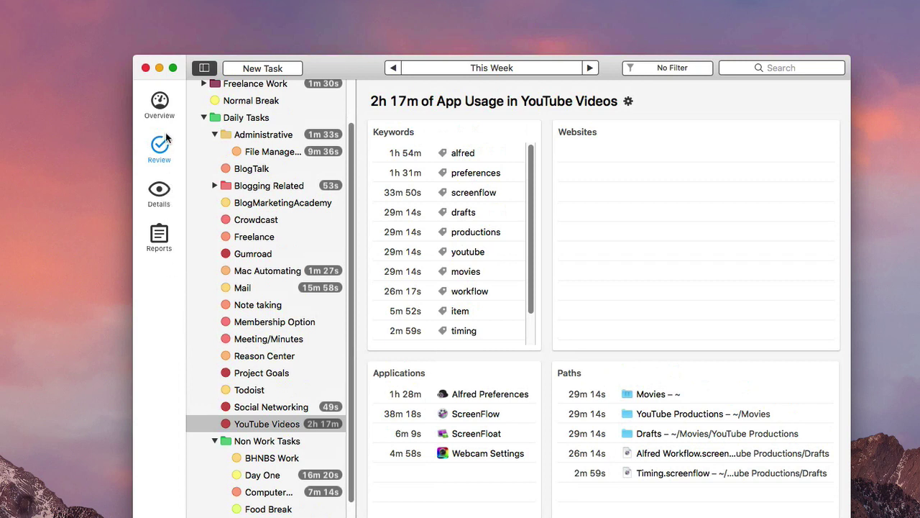
# Switch to the Overview and inspect this week's 83% productivity score and chart values.
pyautogui.click(164, 108)
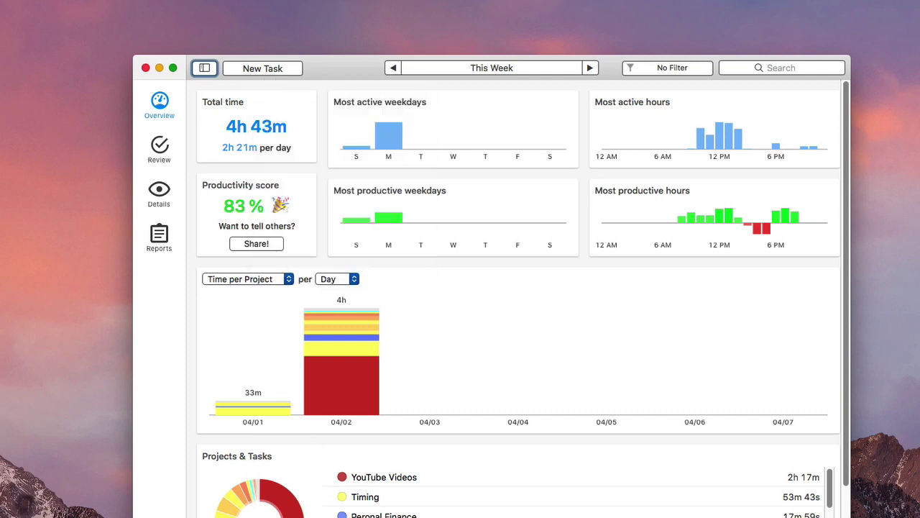
pyautogui.moveTo(293, 512)
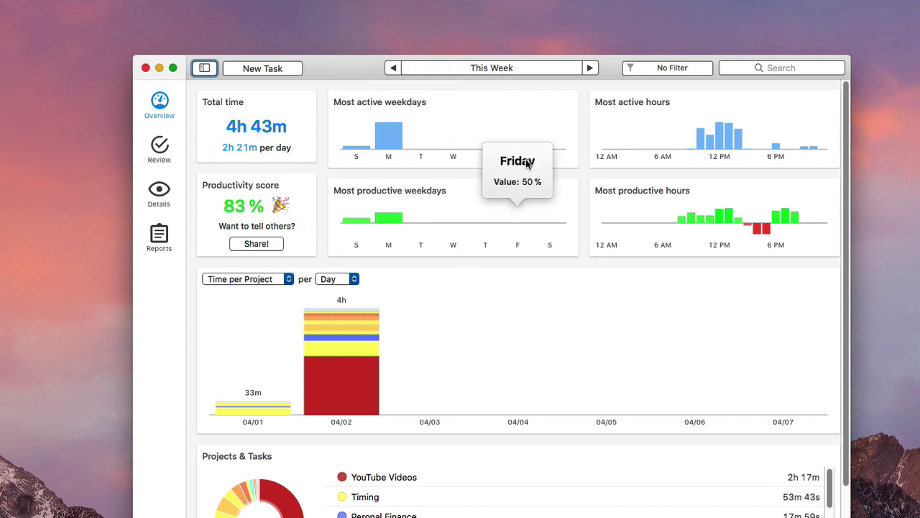
pyautogui.moveTo(364, 341)
pyautogui.moveTo(354, 153)
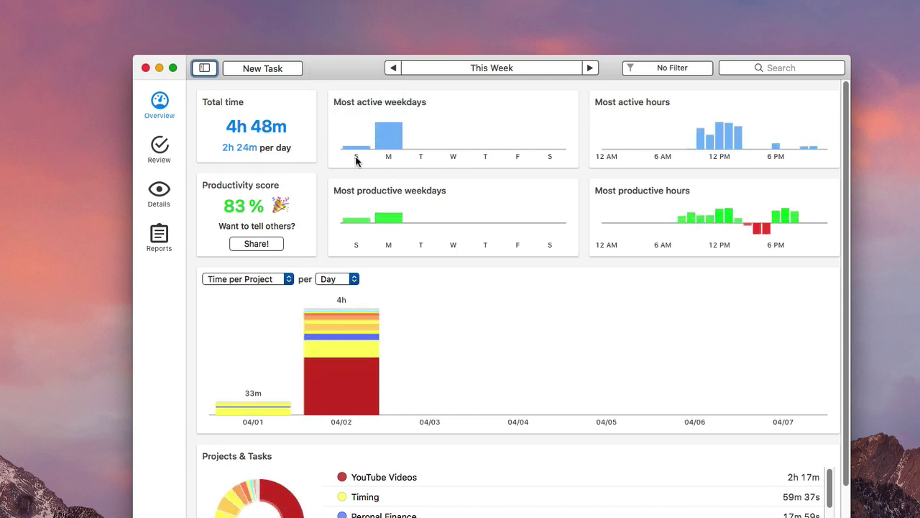
# Limit the date range to Today (4h 15m, 85% productive) and switch to Reports.
pyautogui.click(590, 68)
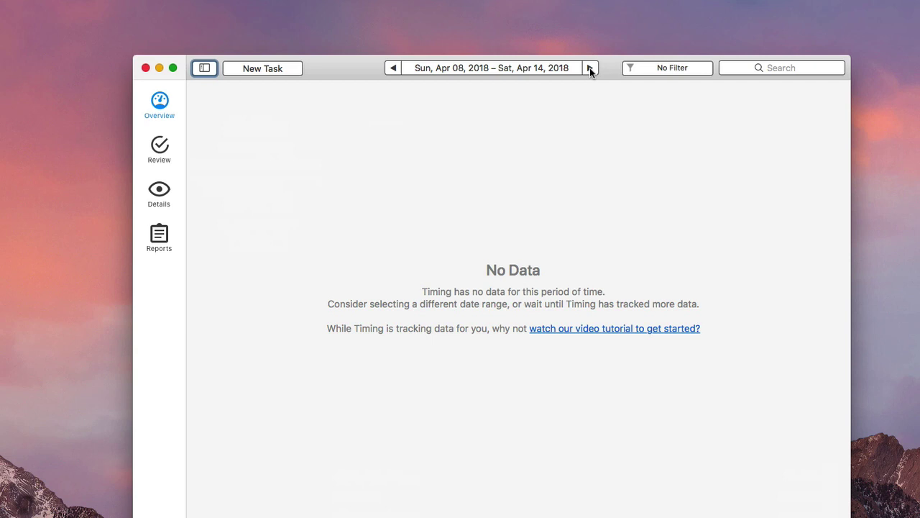
pyautogui.click(551, 65)
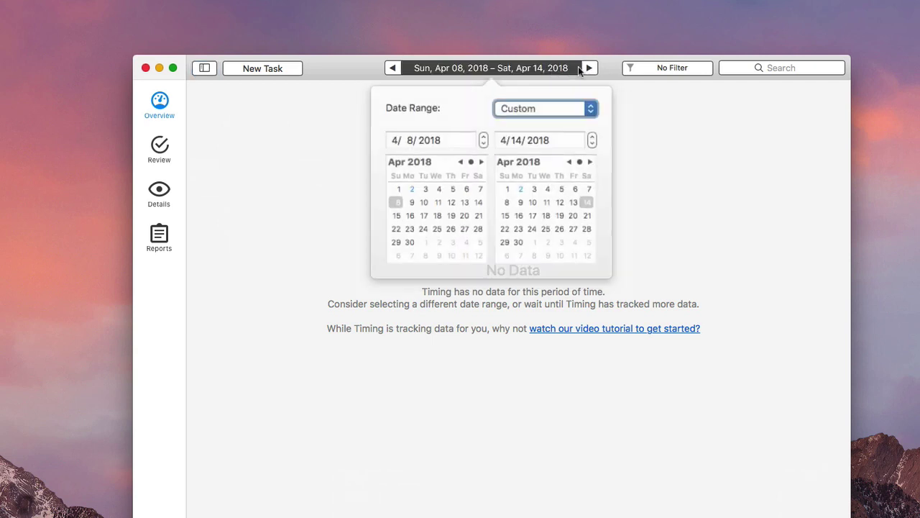
pyautogui.click(517, 108)
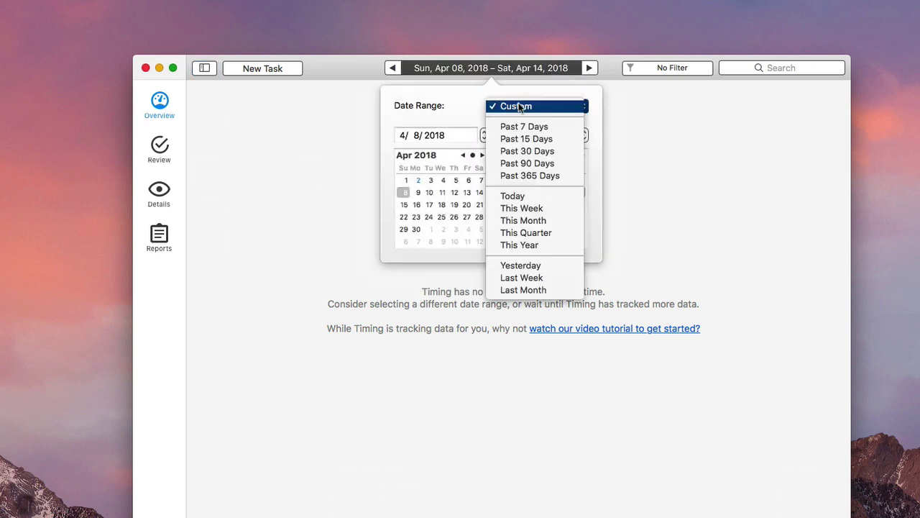
pyautogui.click(534, 196)
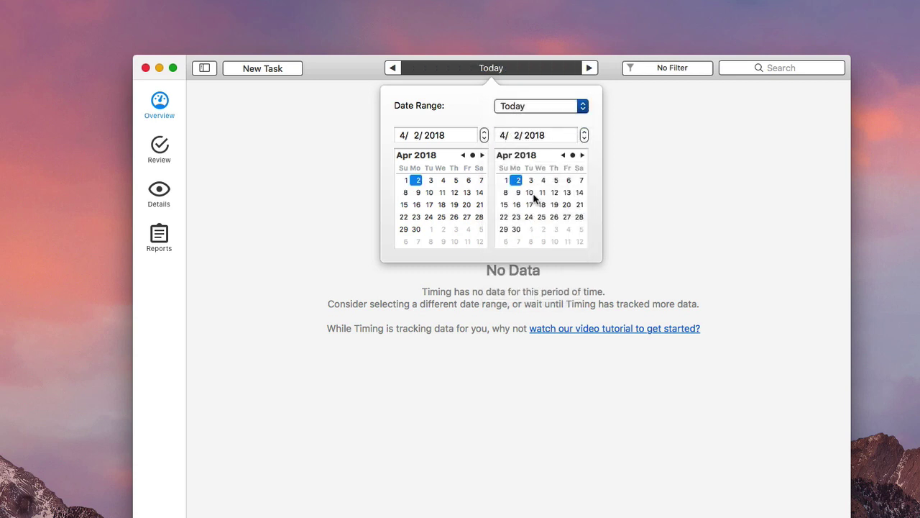
pyautogui.click(166, 314)
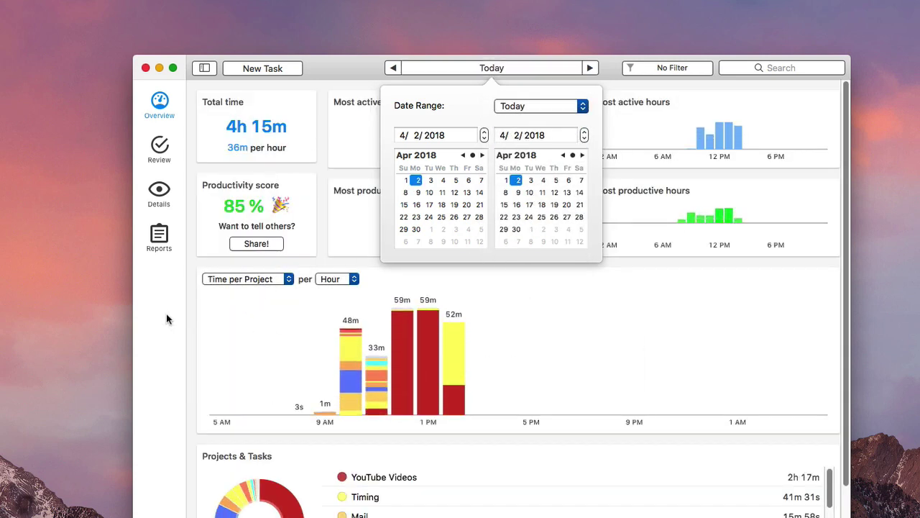
pyautogui.moveTo(443, 314)
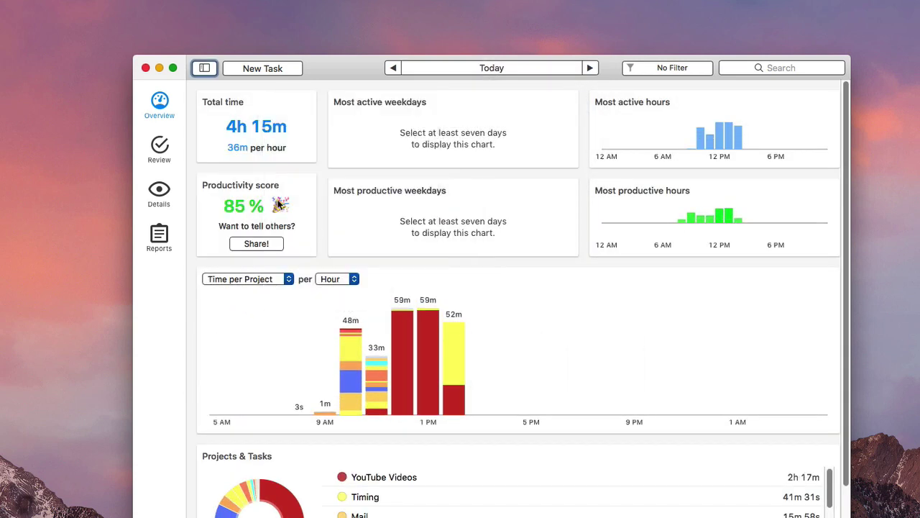
pyautogui.click(164, 239)
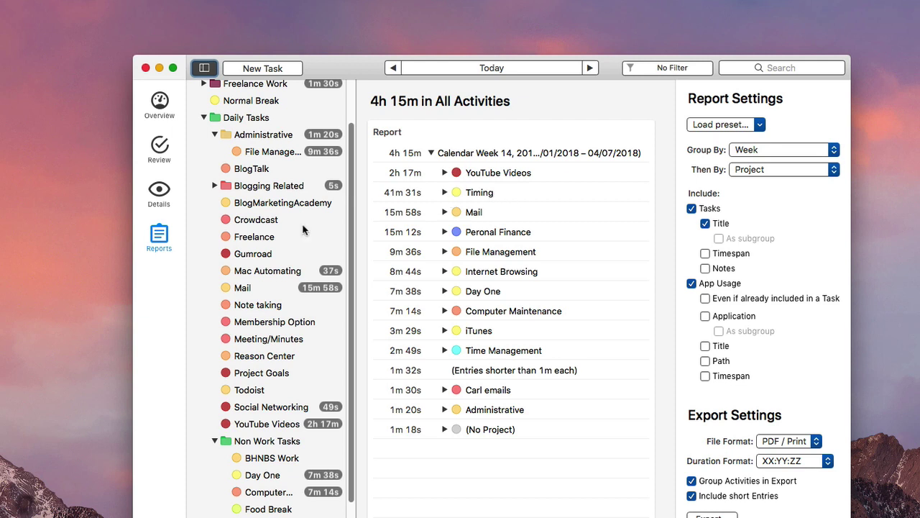
# Review Mail's 15m 58s of usage, led by the icloud keyword at 15m 14s.
pyautogui.click(163, 153)
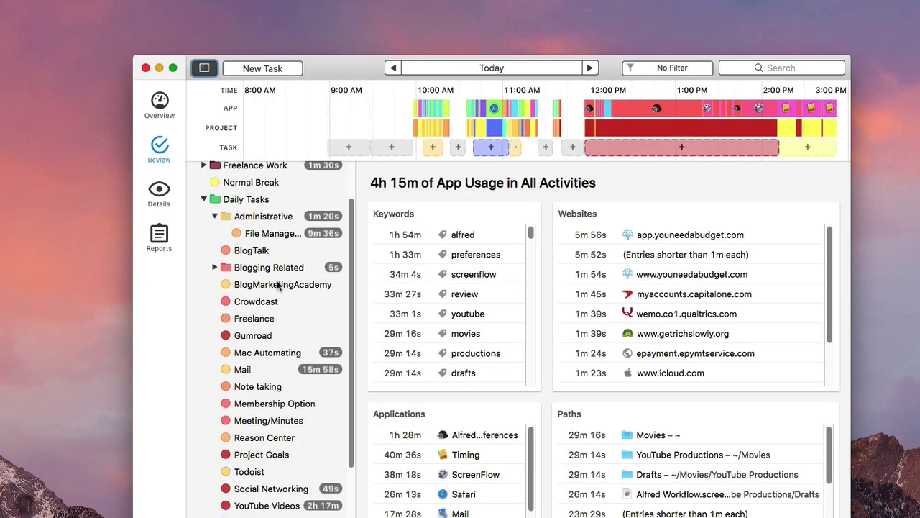
pyautogui.scroll(-3, 280, 288)
pyautogui.scroll(5, 285, 373)
pyautogui.scroll(-5, 285, 372)
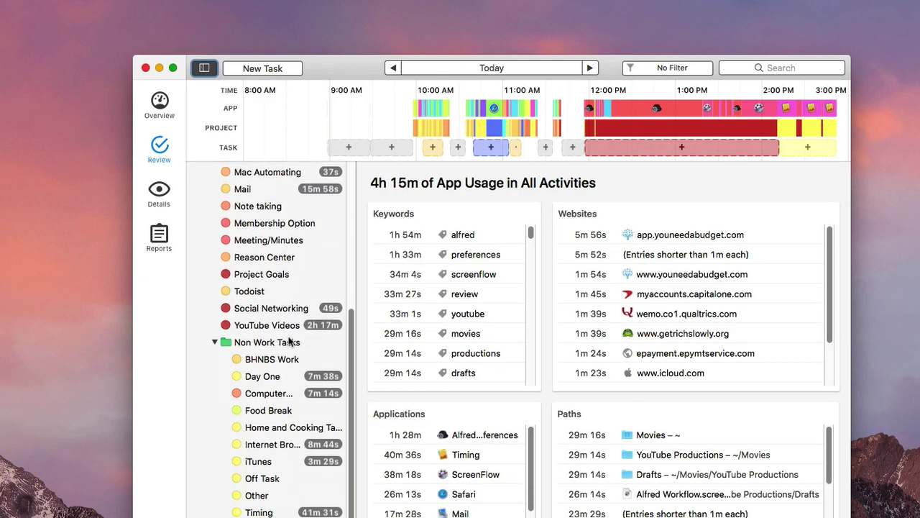
pyautogui.scroll(1, 285, 309)
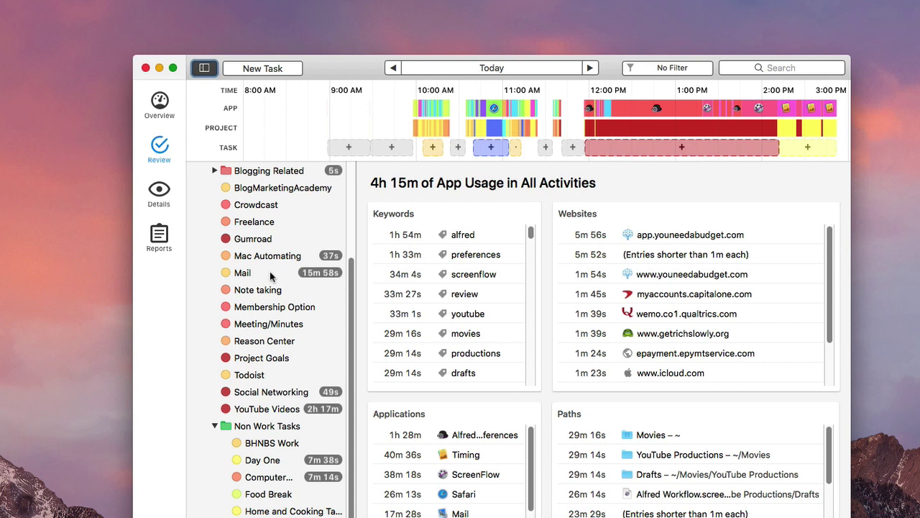
pyautogui.click(269, 273)
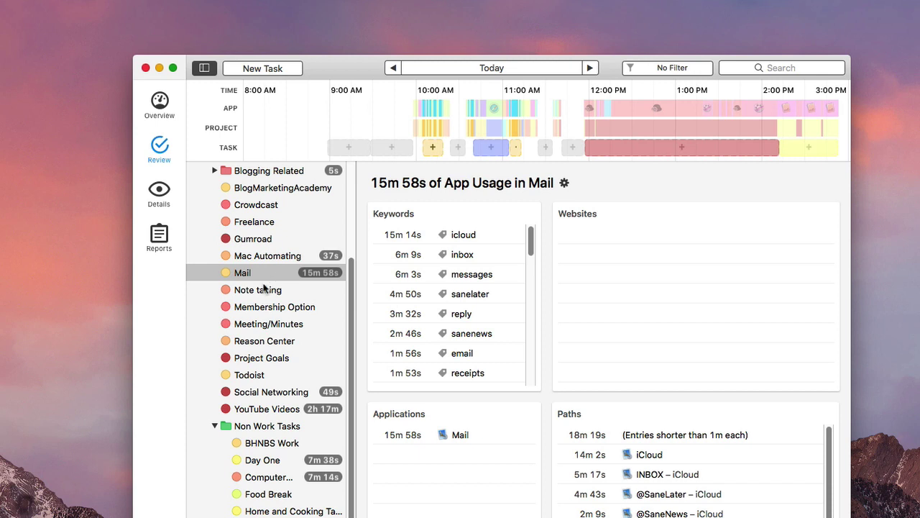
pyautogui.scroll(-5, 269, 287)
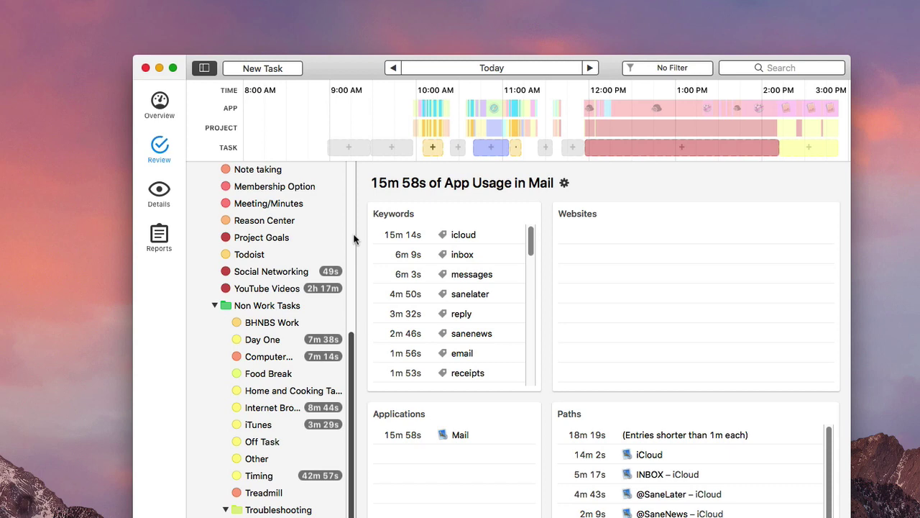
pyautogui.moveTo(392, 234); pyautogui.dragTo(450, 159)
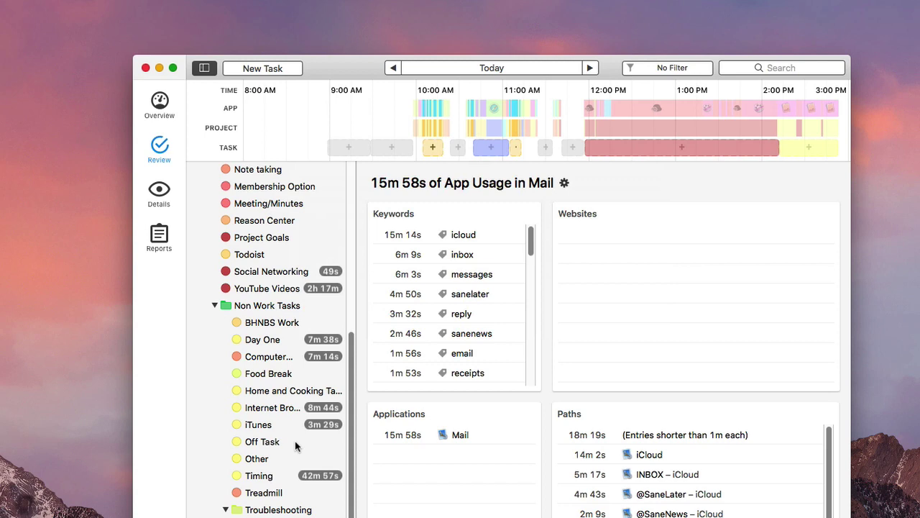
# Return to the Overview showing today's productivity score and YouTube Videos at 2h 17m.
pyautogui.click(159, 105)
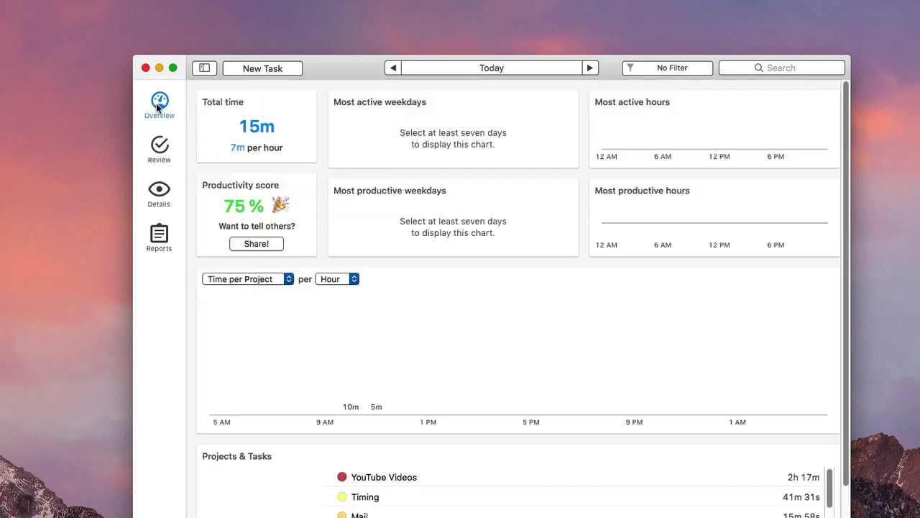